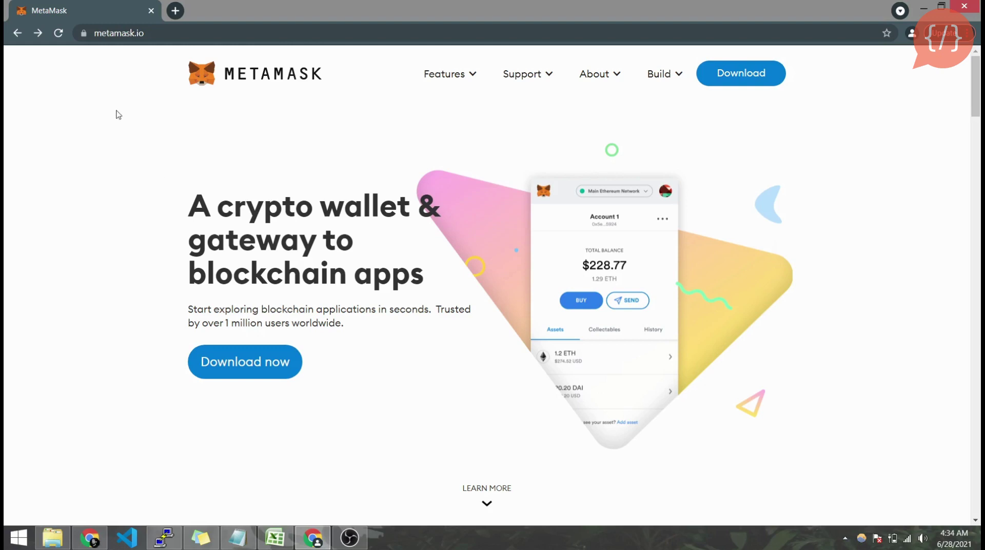
# Install the MetaMask extension from its Chrome Web Store listing with Add to Chrome
pyautogui.click(272, 365)
pyautogui.click(465, 491)
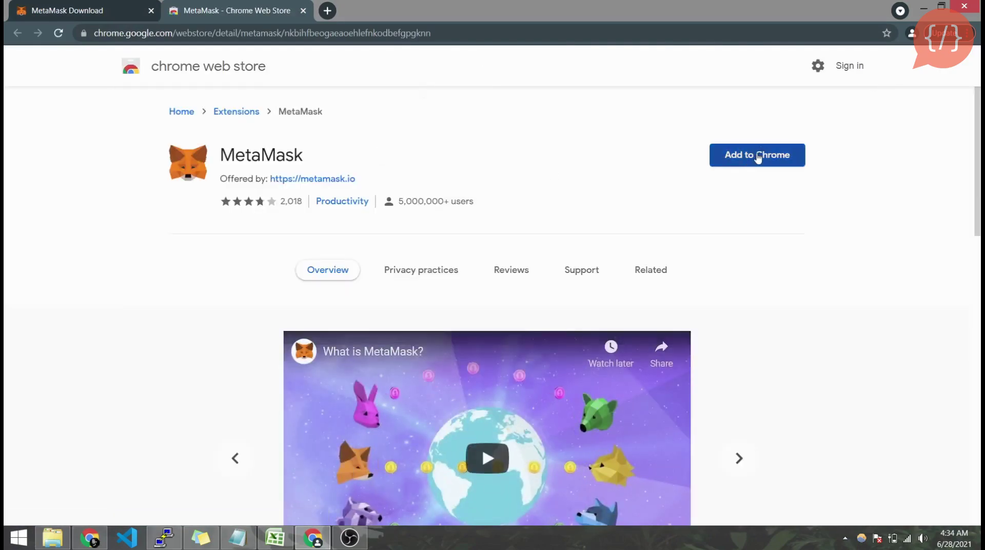
pyautogui.click(759, 155)
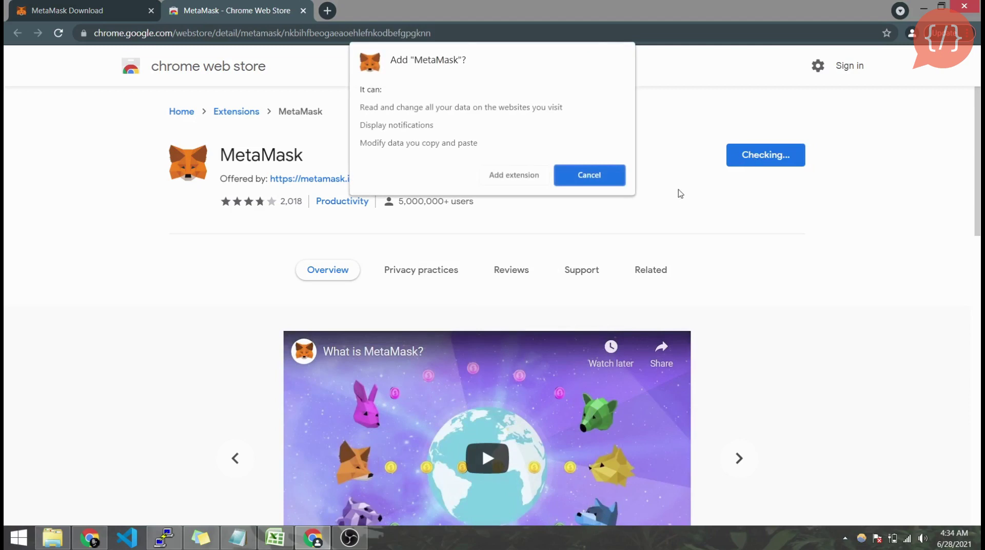
pyautogui.click(507, 177)
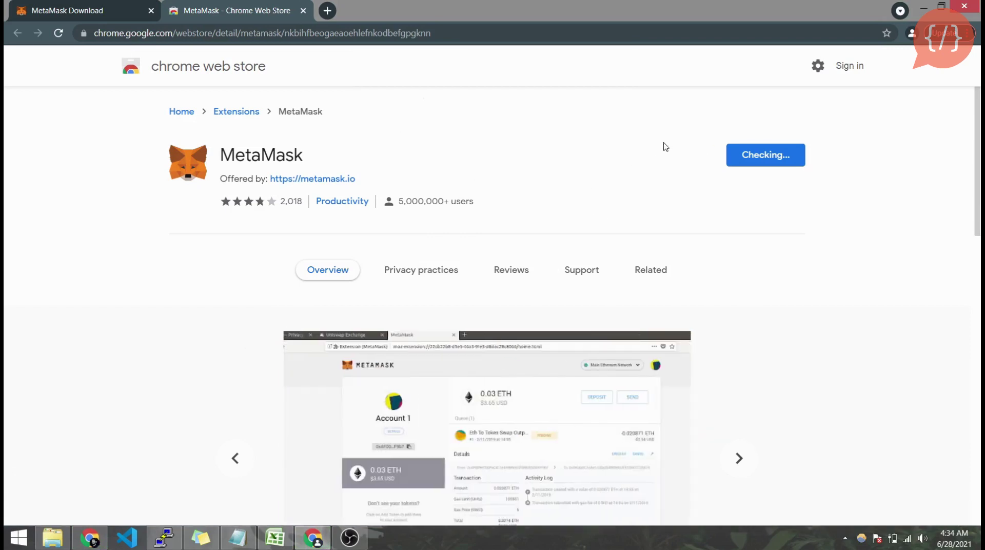
pyautogui.scroll(-4, 507, 320)
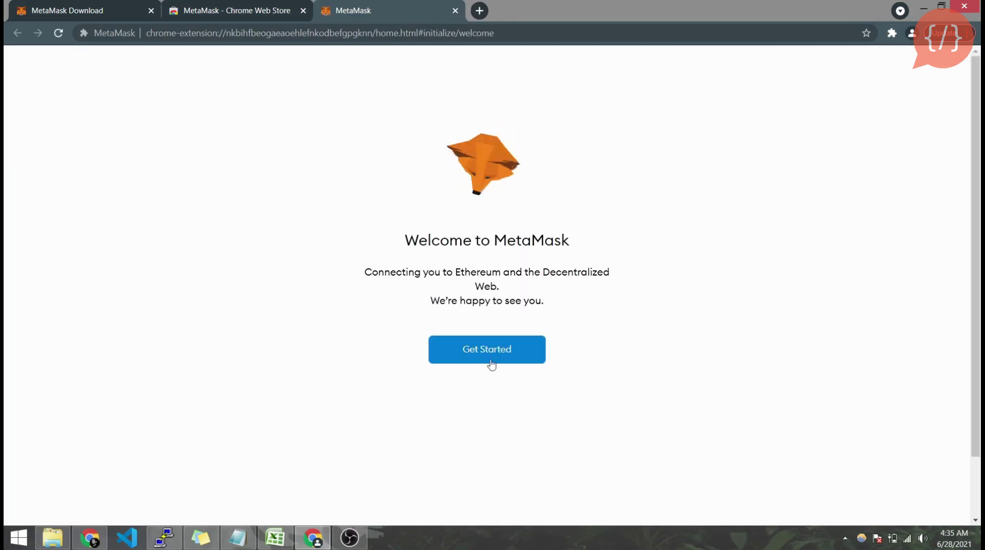
# Choose to create a new wallet and agree to share anonymous usage data
pyautogui.click(491, 363)
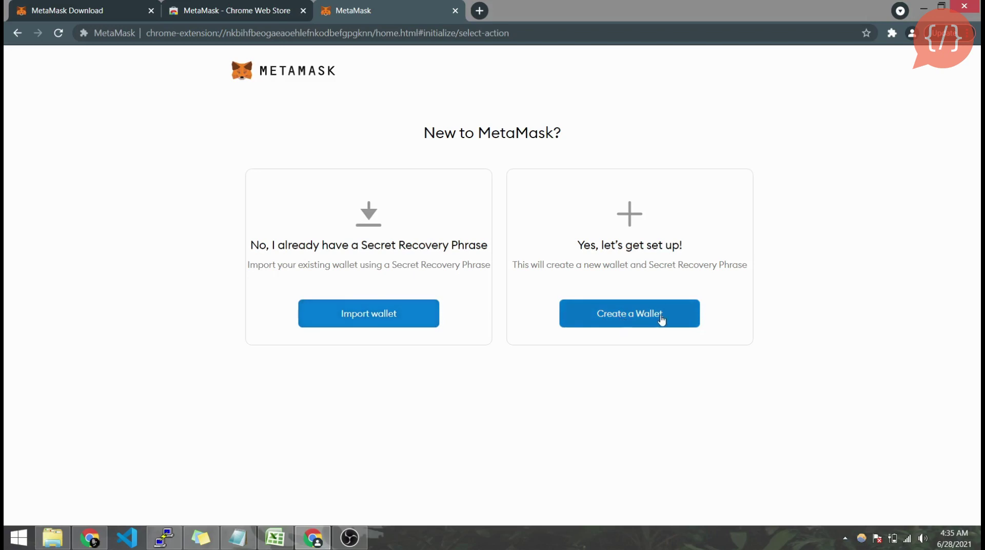
pyautogui.click(634, 322)
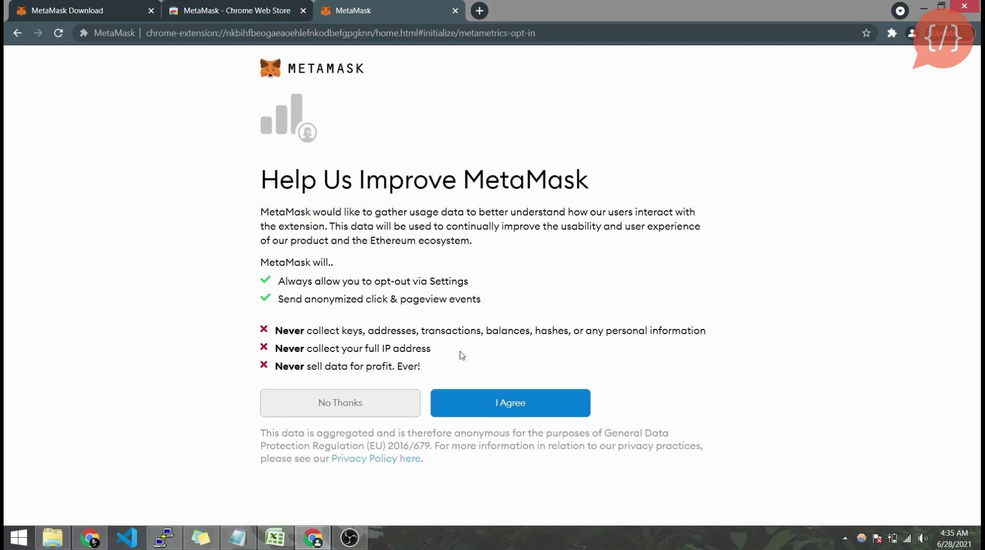
pyautogui.click(500, 406)
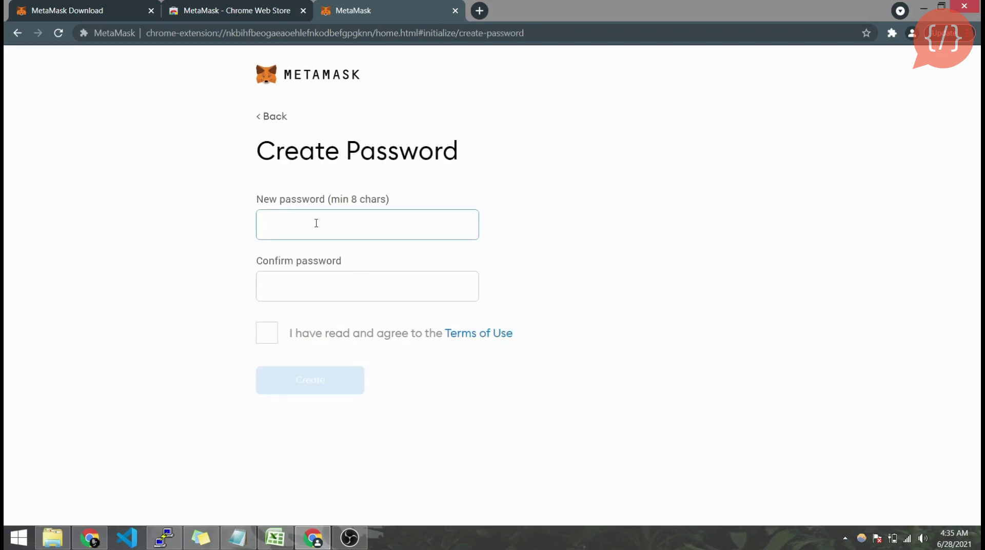
# Enter and confirm the wallet password, accept the terms of use, and create the wallet
pyautogui.write('********')
pyautogui.press('Tab')
pyautogui.write('***')
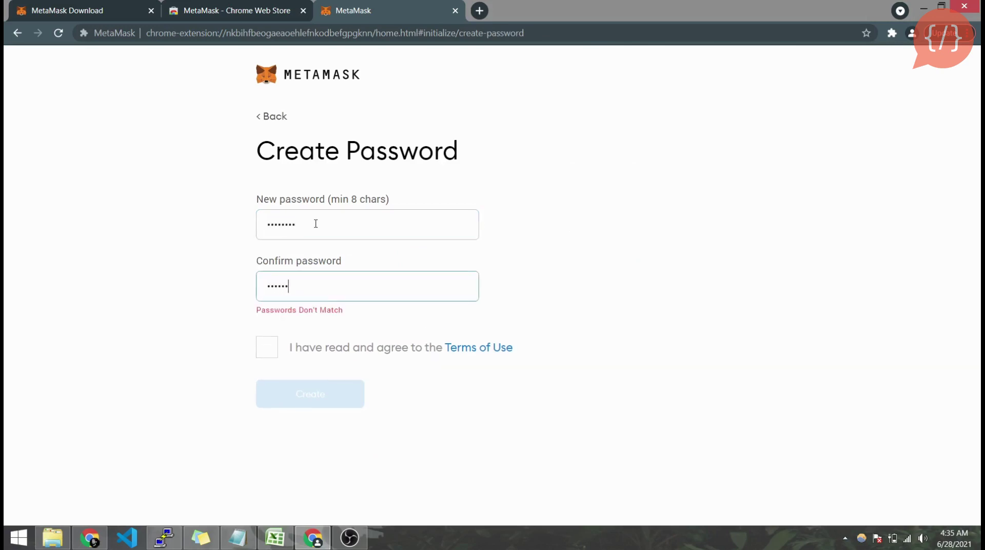
pyautogui.write('**')
pyautogui.click(272, 334)
pyautogui.click(292, 380)
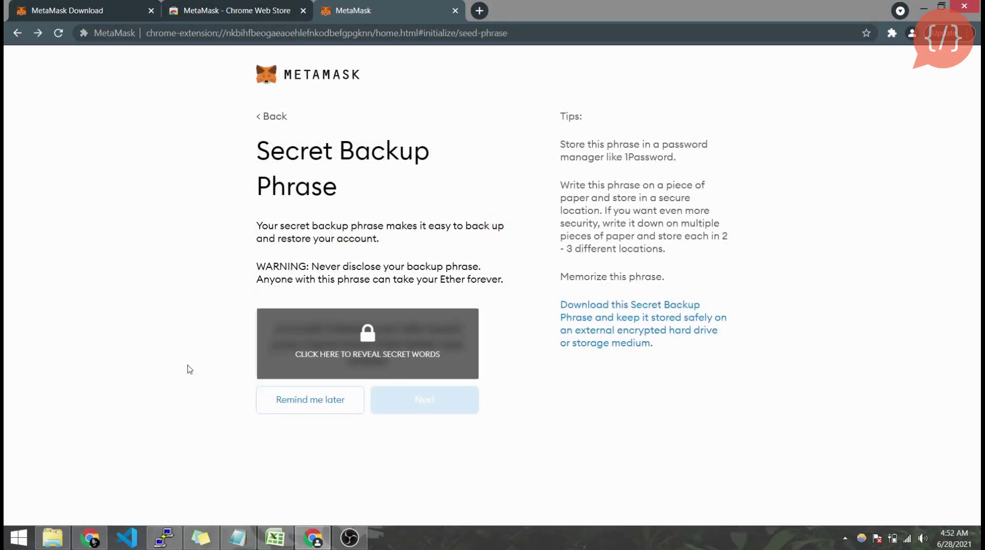
# Reveal the secret backup phrase and save a copy of it in Notepad
pyautogui.click(413, 347)
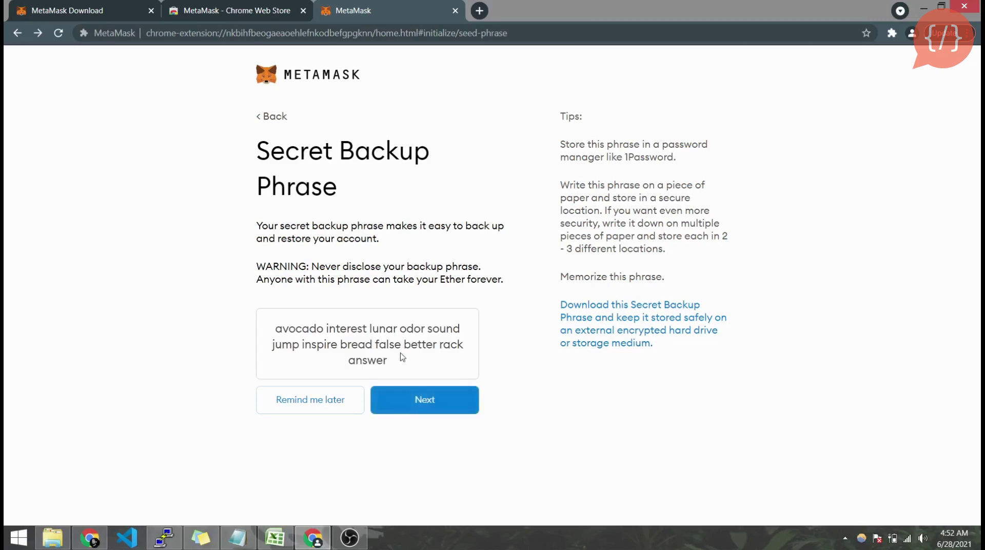
pyautogui.tripleClick(367, 340)
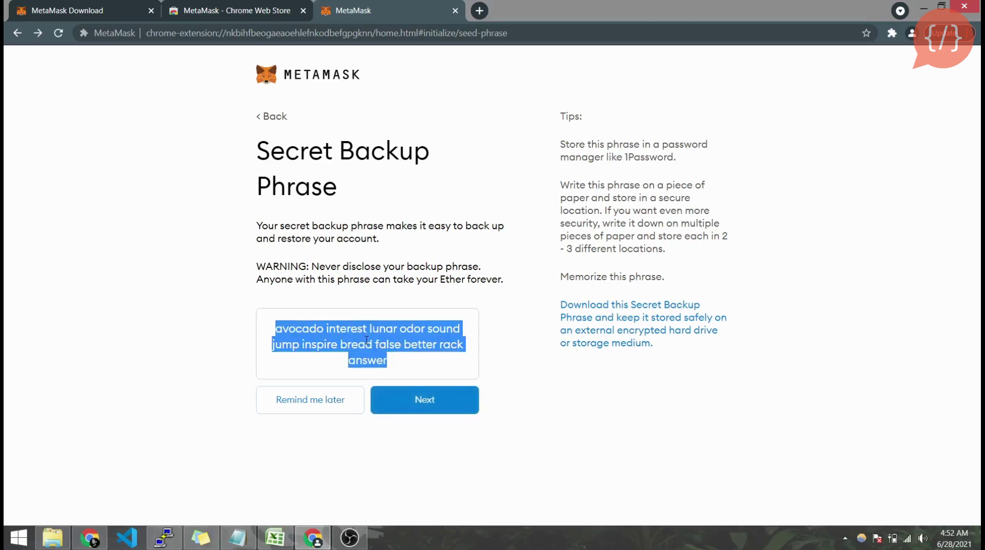
pyautogui.click(238, 537)
pyautogui.click(10, 250)
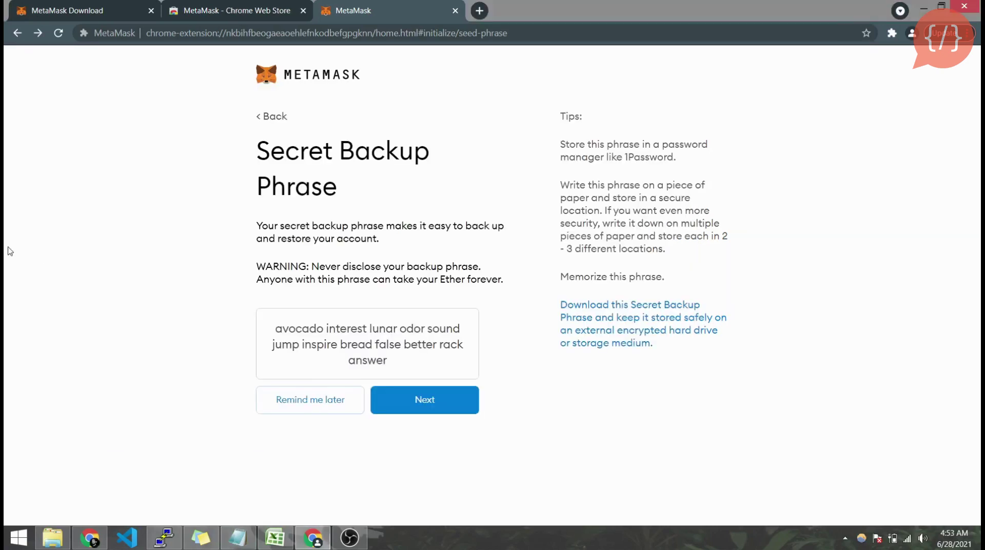
# Confirm the backup phrase by picking its words in order from the saved notes
pyautogui.click(437, 402)
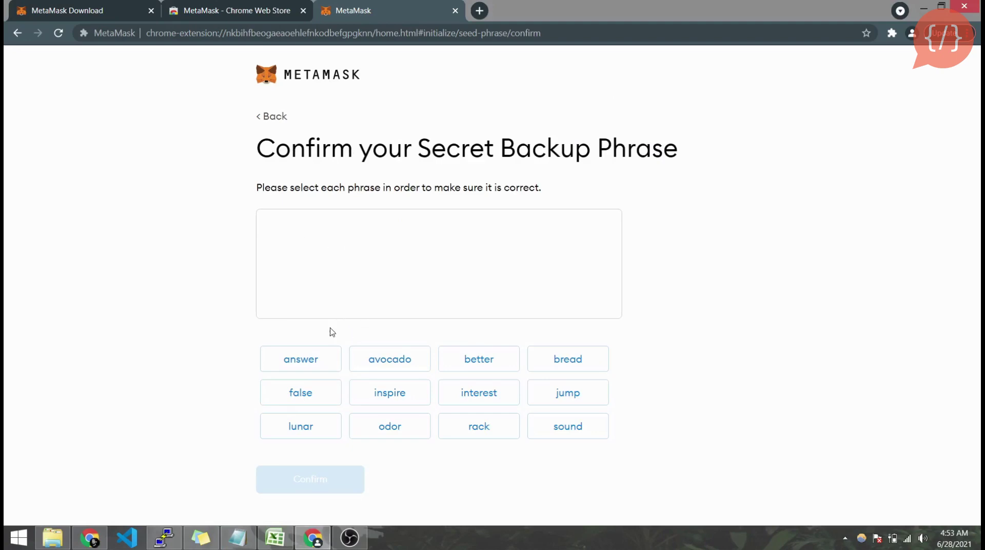
pyautogui.hotkey('alt', 'Tab')
pyautogui.click(428, 405)
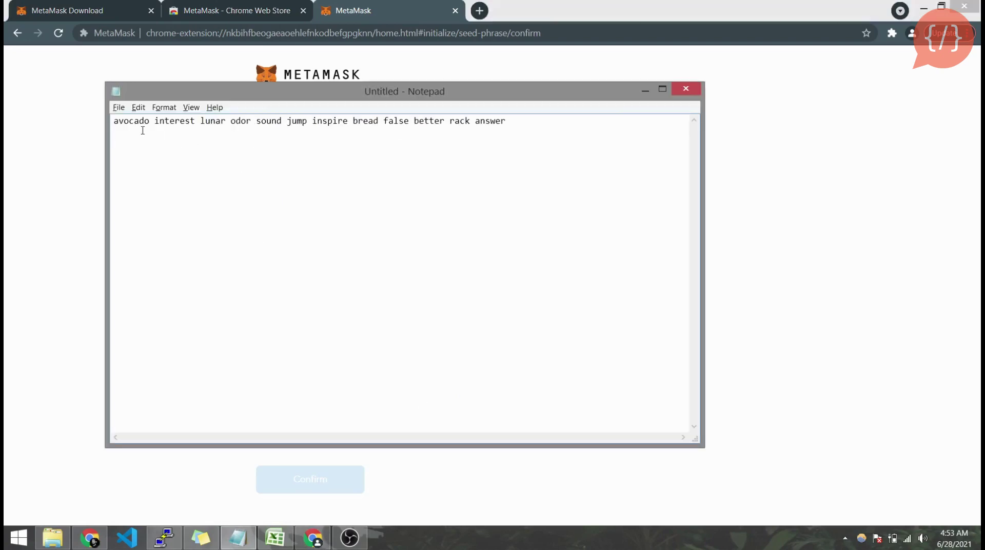
pyautogui.hotkey('alt', 'Tab')
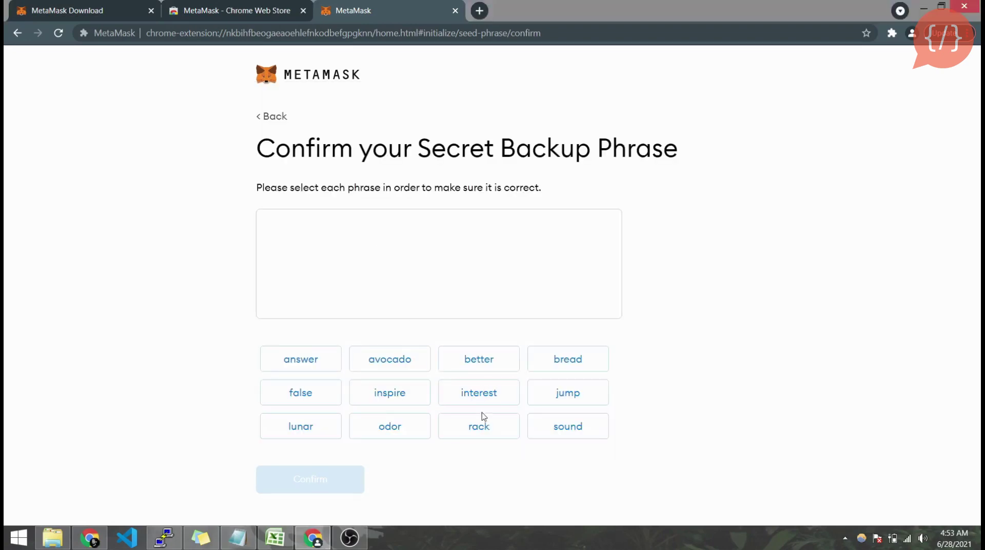
pyautogui.click(406, 354)
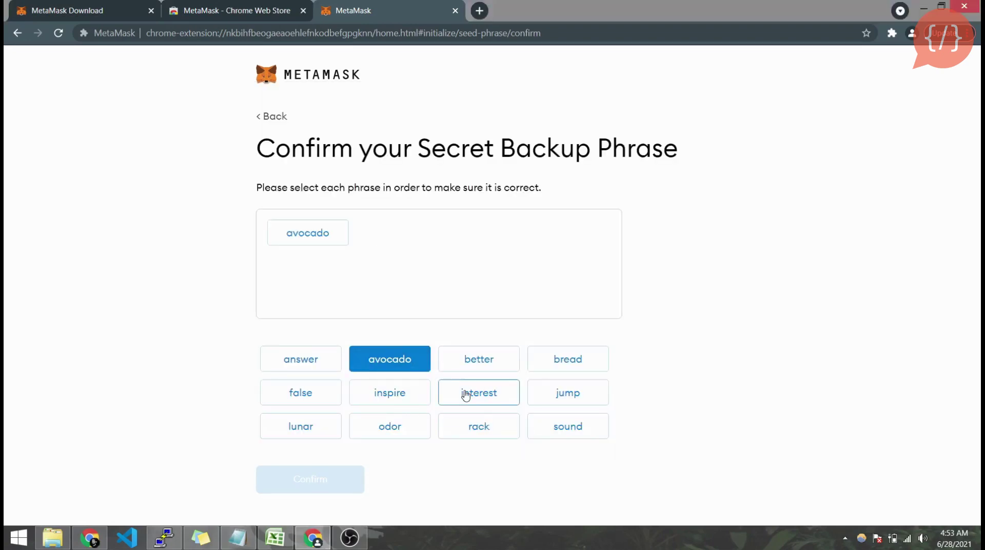
pyautogui.click(465, 395)
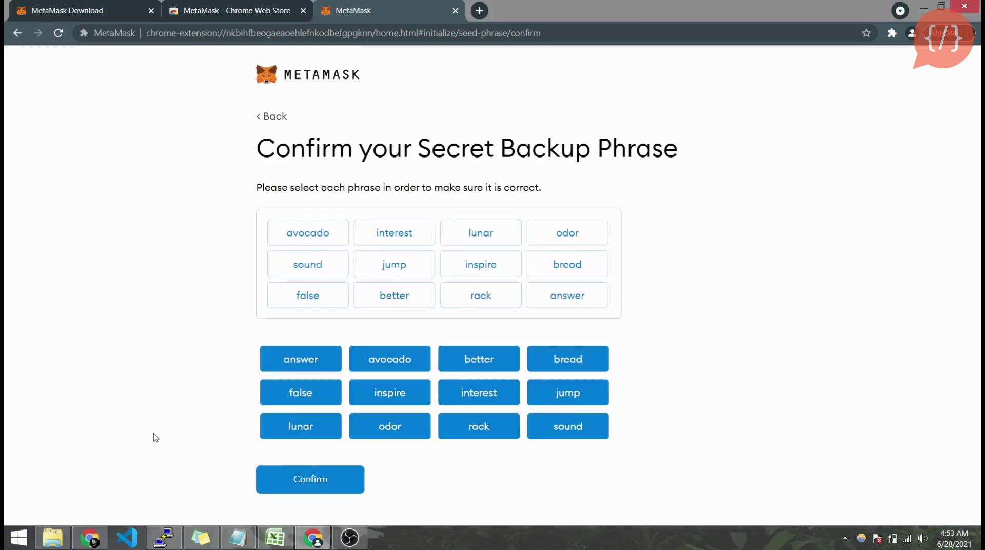
pyautogui.click(353, 478)
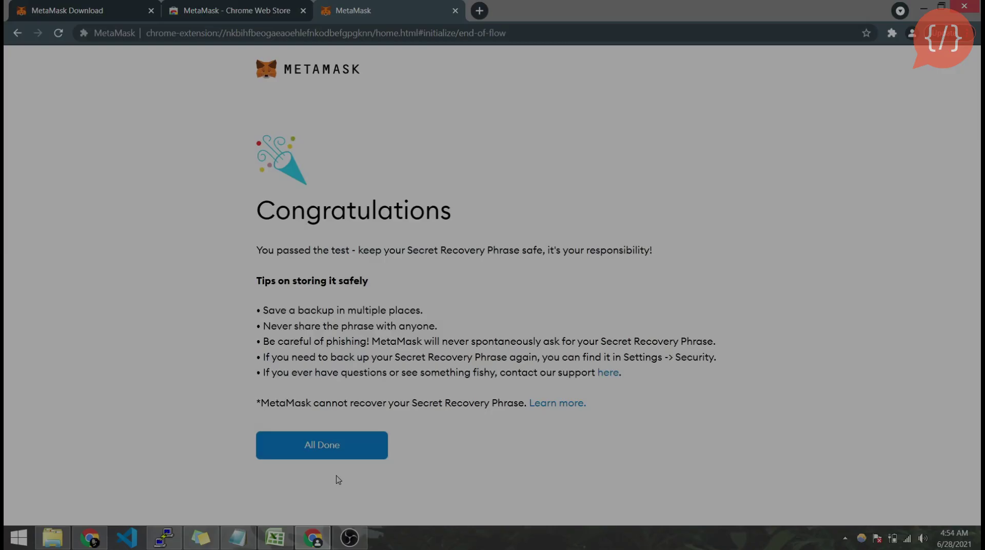
# Finish setup, dismiss the What's new notice, and glance at the network list
pyautogui.click(328, 445)
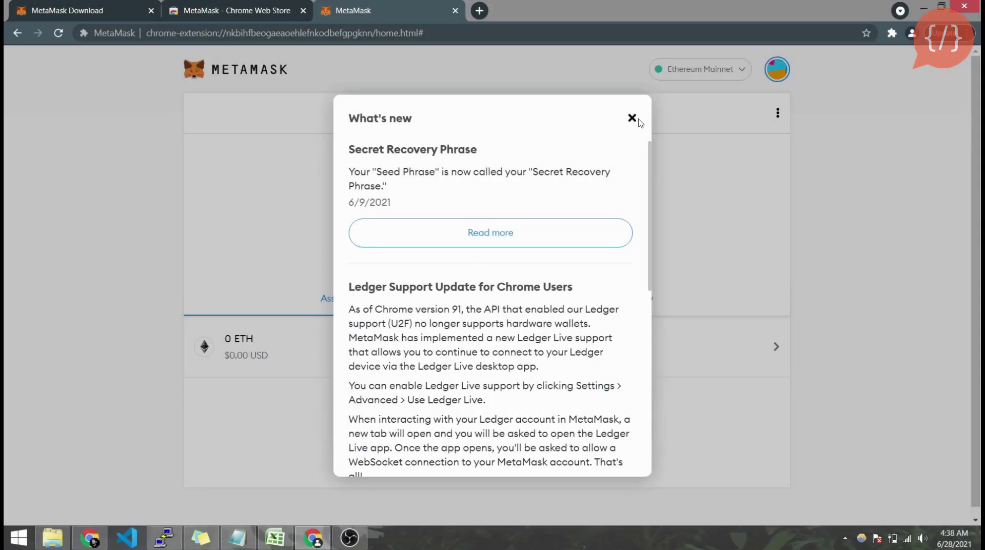
pyautogui.click(632, 120)
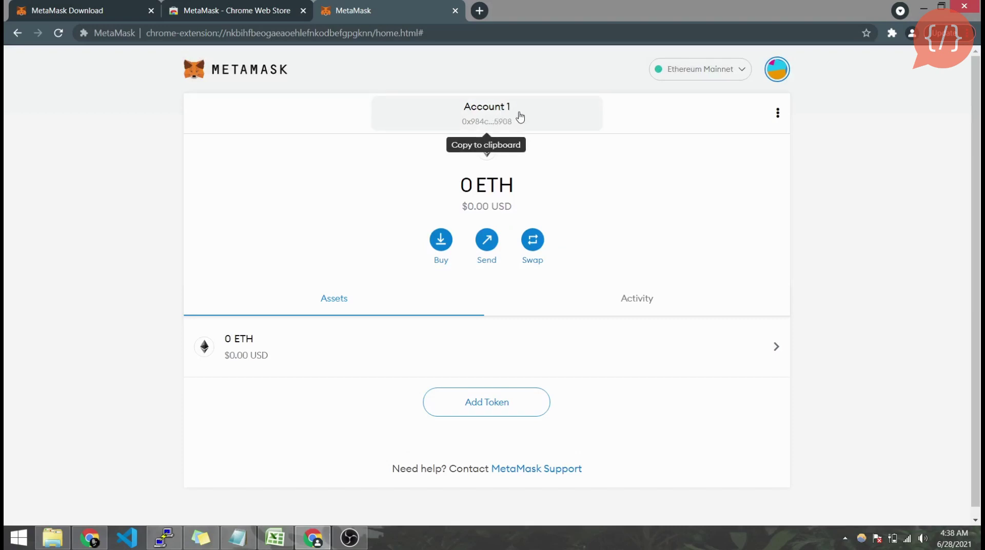
pyautogui.click(714, 73)
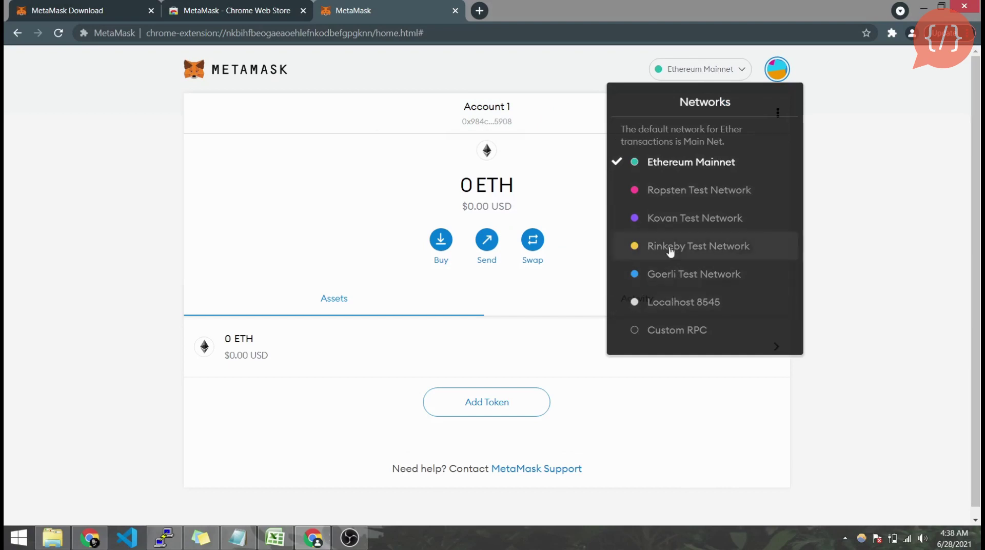
pyautogui.click(874, 239)
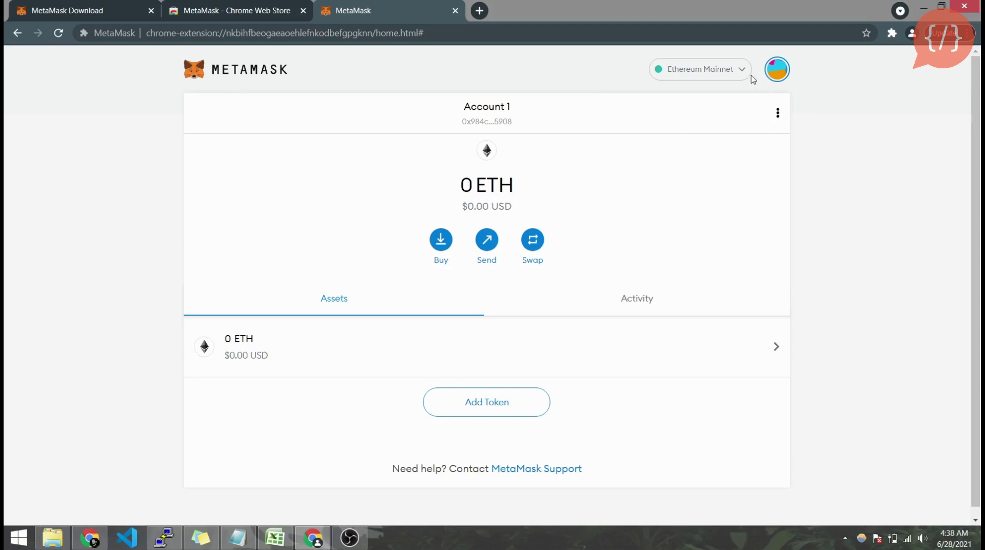
# Open a blank Add Network form in Settings > Networks and reopen the Binance Academy guide
pyautogui.click(777, 70)
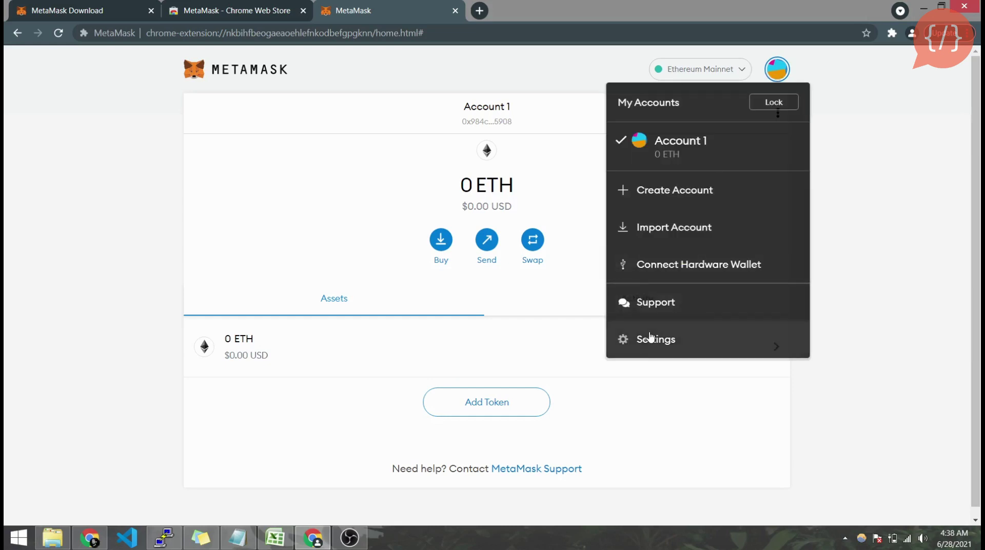
pyautogui.click(678, 344)
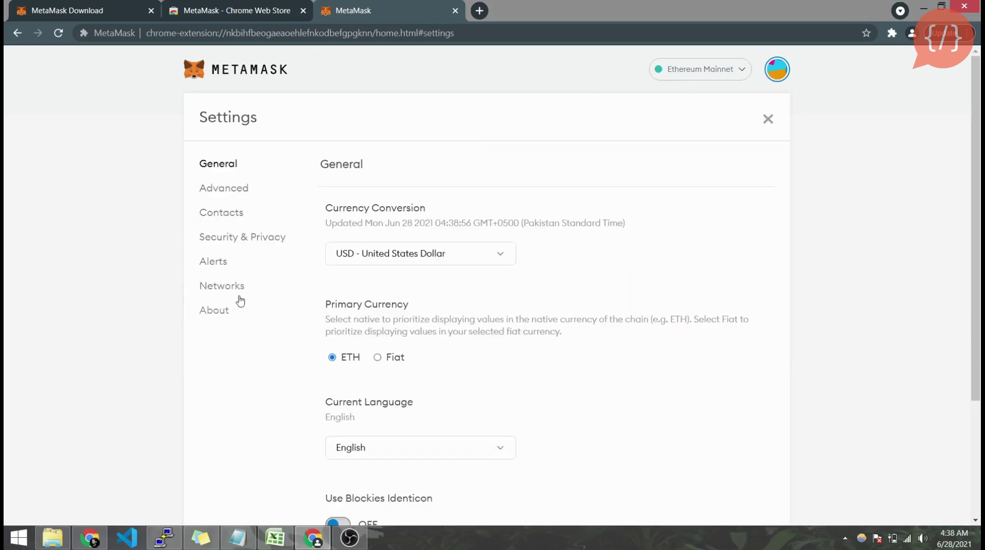
pyautogui.click(219, 286)
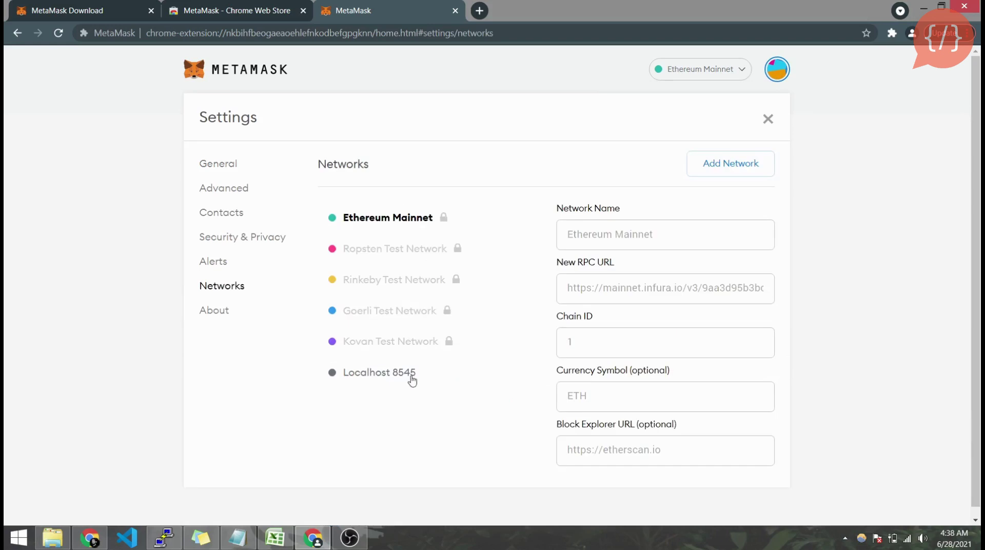
pyautogui.click(730, 165)
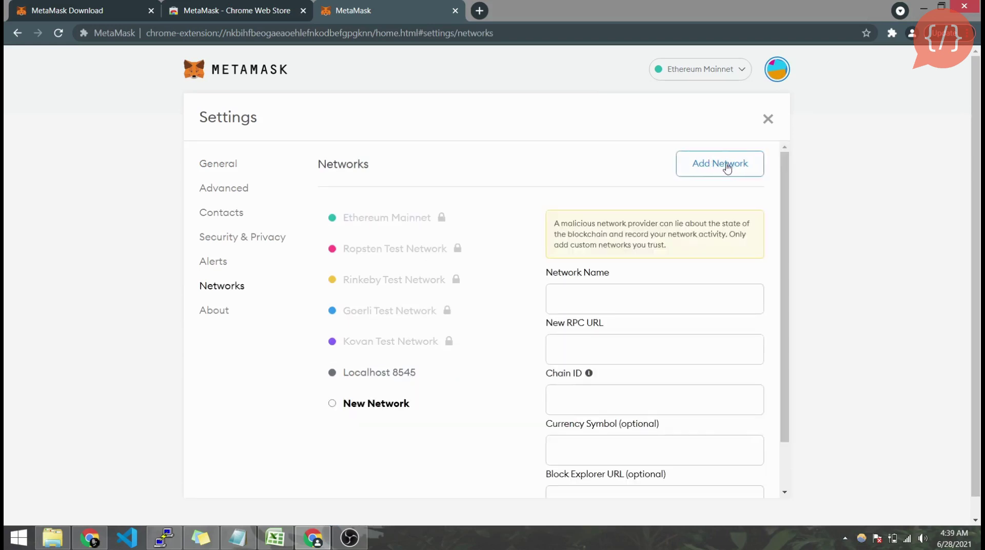
pyautogui.click(578, 297)
pyautogui.scroll(-1, 576, 296)
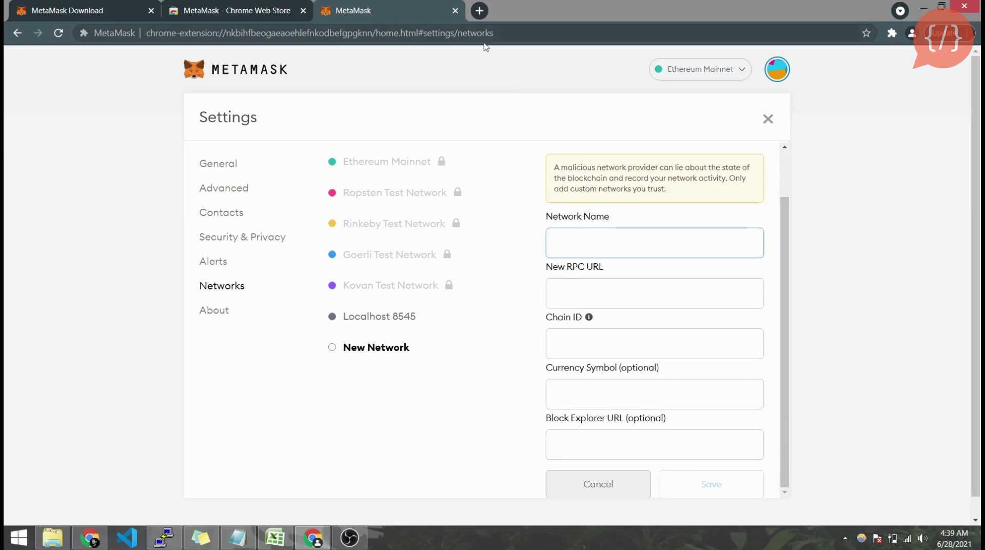
pyautogui.hotkey('ctrl', 'shift', 't')
# Copy the network name Smart Chain and the mainnet RPC URL from the article into the form
pyautogui.scroll(-3, 382, 129)
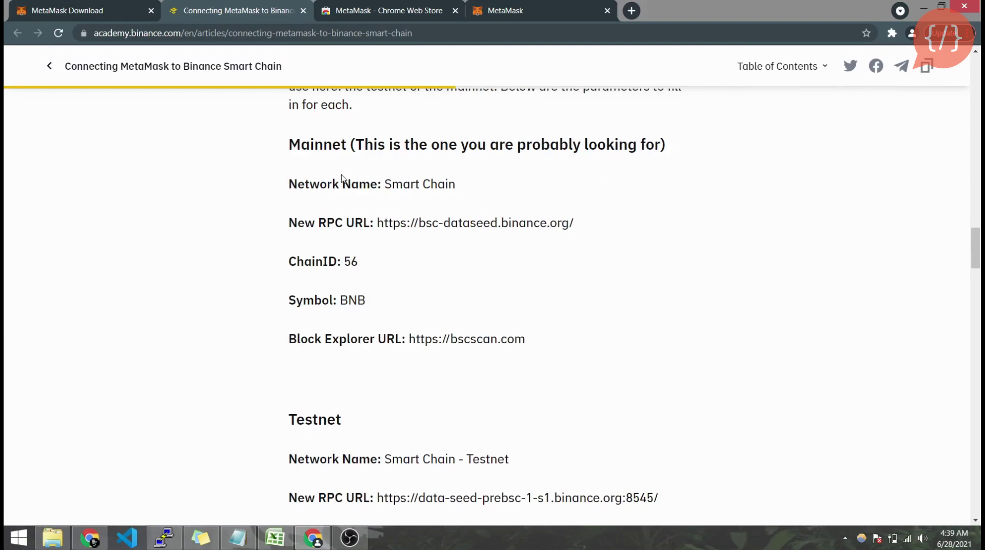
pyautogui.moveTo(386, 183); pyautogui.dragTo(454, 185)
pyautogui.hotkey('ctrl', 'c')
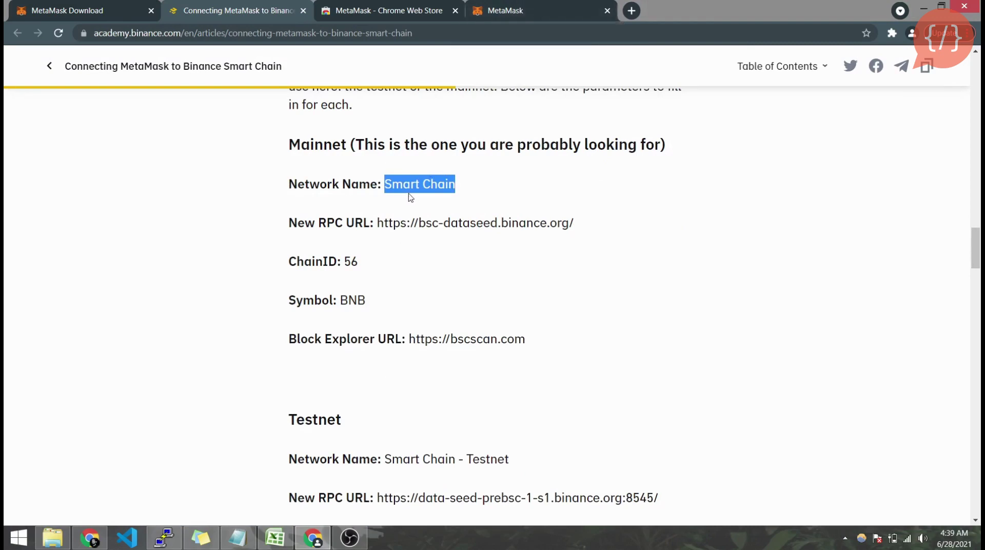
pyautogui.click(555, 6)
pyautogui.hotkey('ctrl', 'v')
pyautogui.click(374, 10)
pyautogui.click(293, 6)
pyautogui.moveTo(378, 223); pyautogui.dragTo(583, 226)
pyautogui.hotkey('ctrl', 'c')
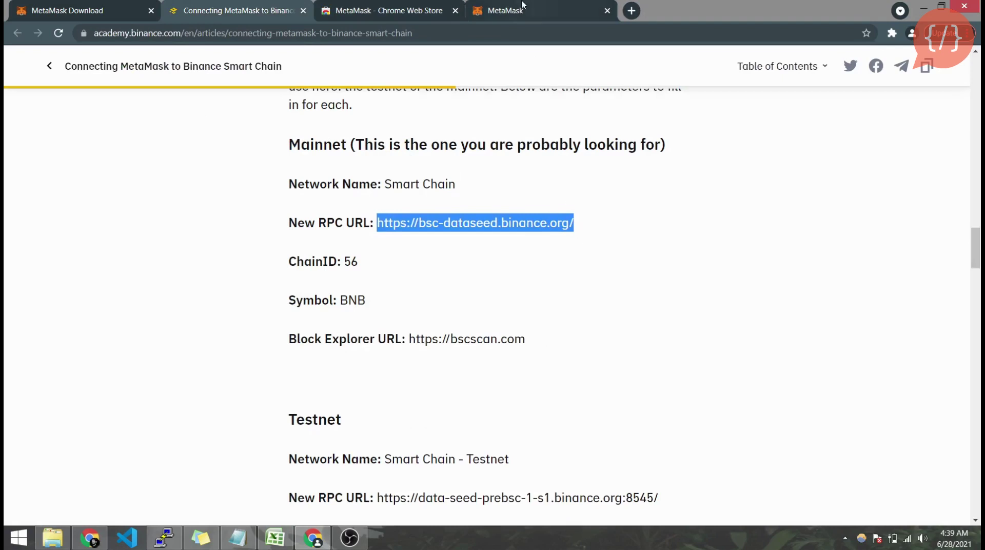
pyautogui.click(536, 9)
pyautogui.click(582, 300)
pyautogui.hotkey('ctrl', 'v')
# Enter chain ID 56 and currency symbol BNB
pyautogui.click(278, 6)
pyautogui.click(534, 6)
pyautogui.click(579, 340)
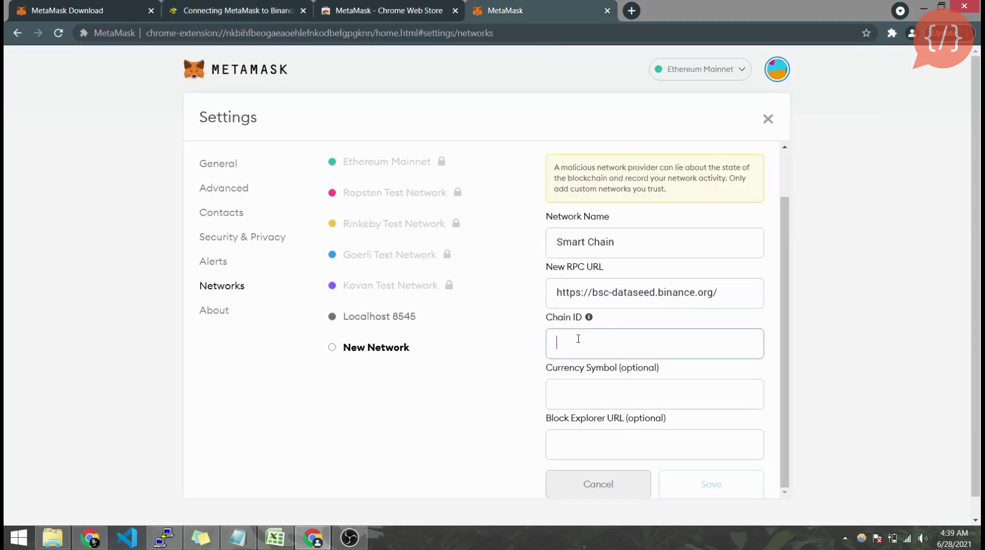
pyautogui.write('56')
pyautogui.click(287, 8)
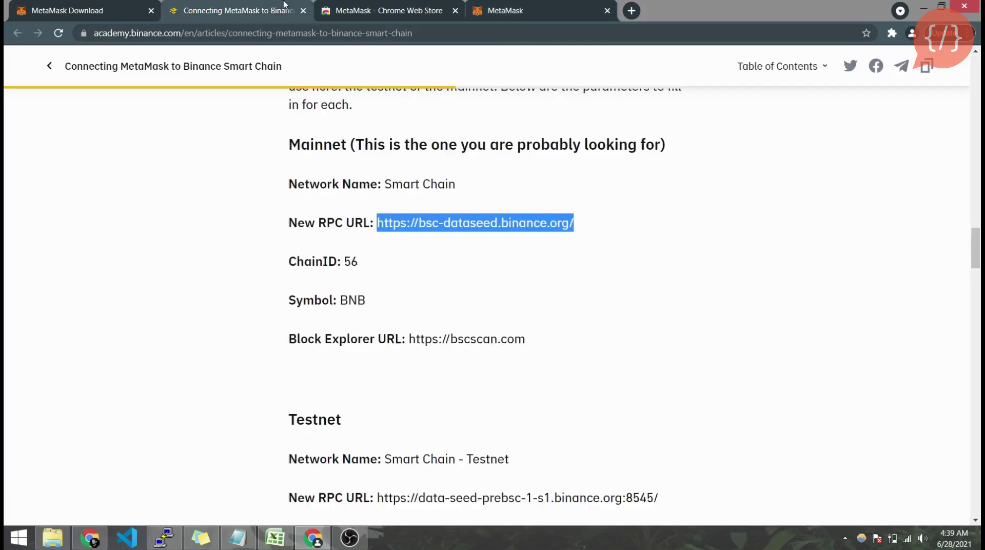
pyautogui.click(559, 7)
pyautogui.click(610, 390)
pyautogui.write('BNB')
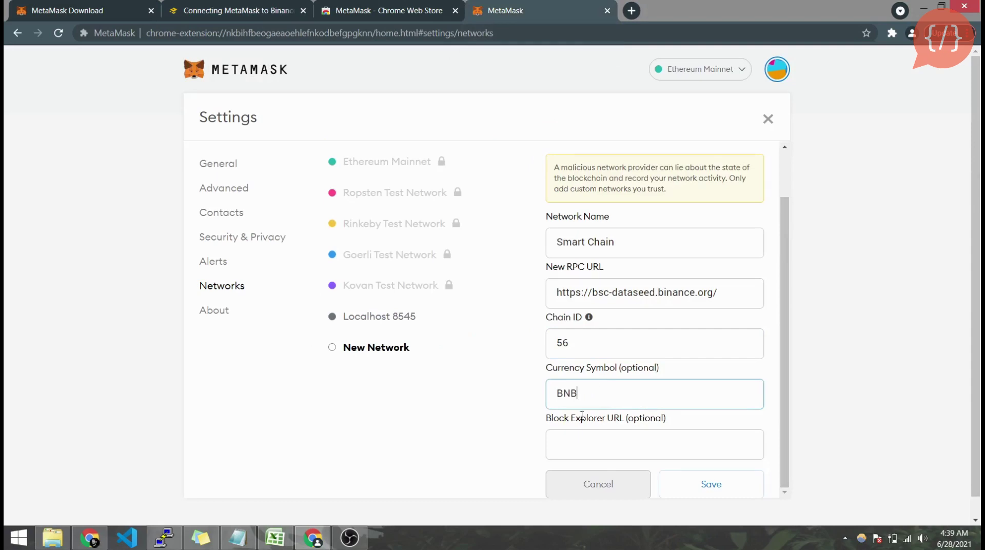
pyautogui.click(246, 10)
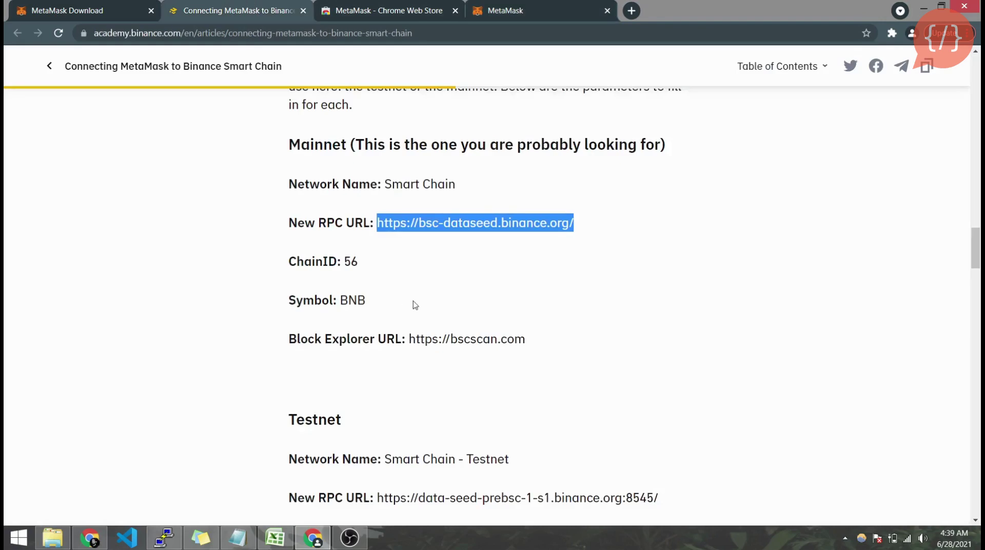
pyautogui.click(410, 338)
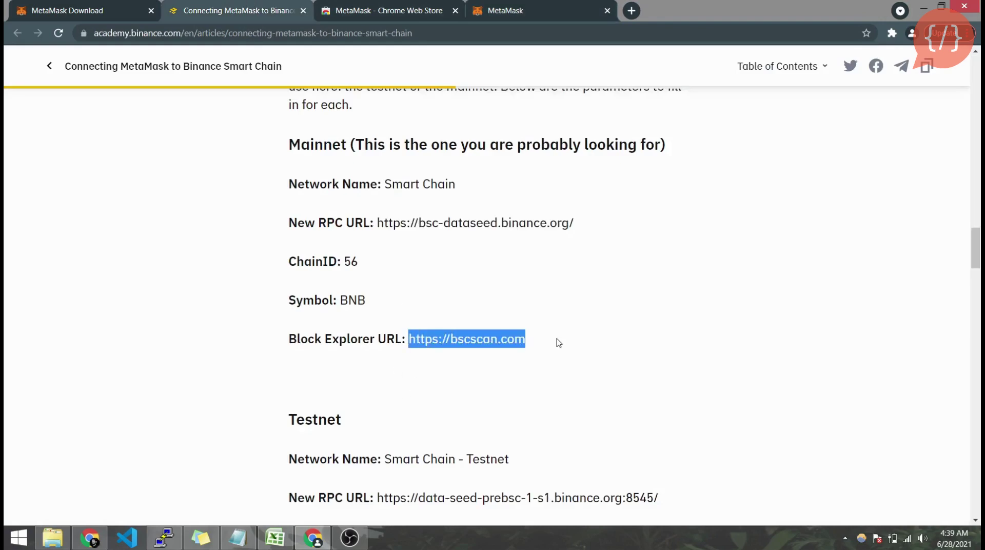
pyautogui.click(537, 6)
pyautogui.click(601, 439)
pyautogui.write('https://bscscan.com')
pyautogui.scroll(-1, 584, 444)
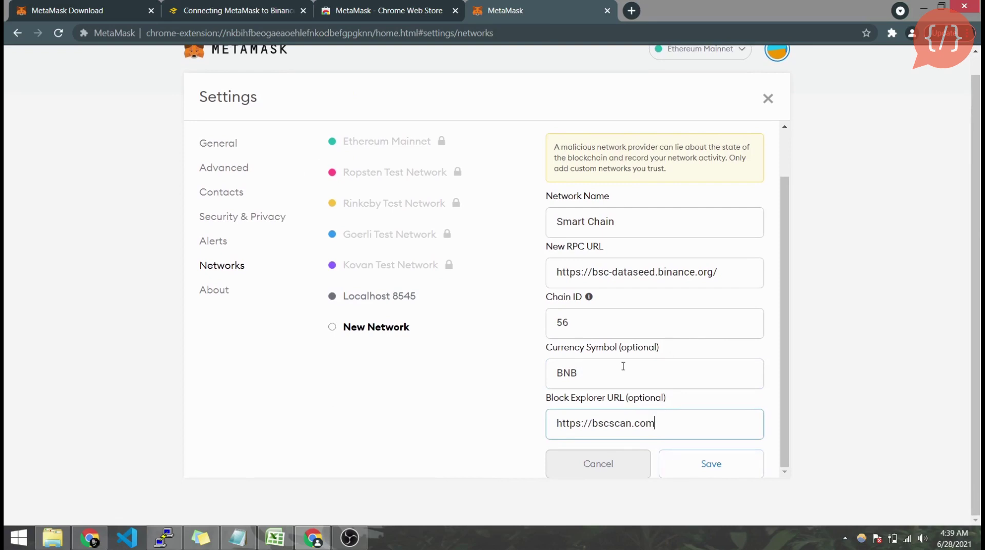
pyautogui.click(706, 469)
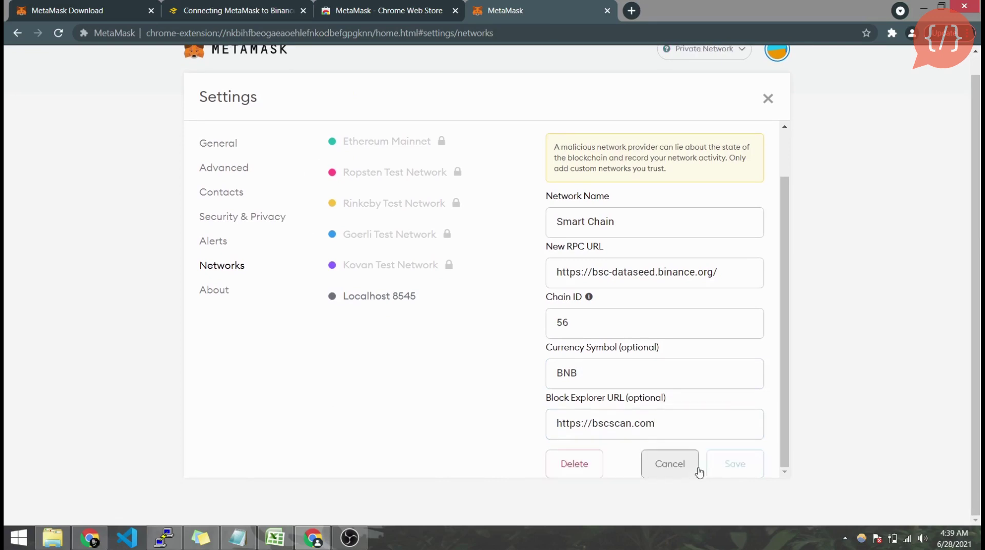
# Check that Smart Chain now appears in the network list, then close the list
pyautogui.scroll(1, 538, 387)
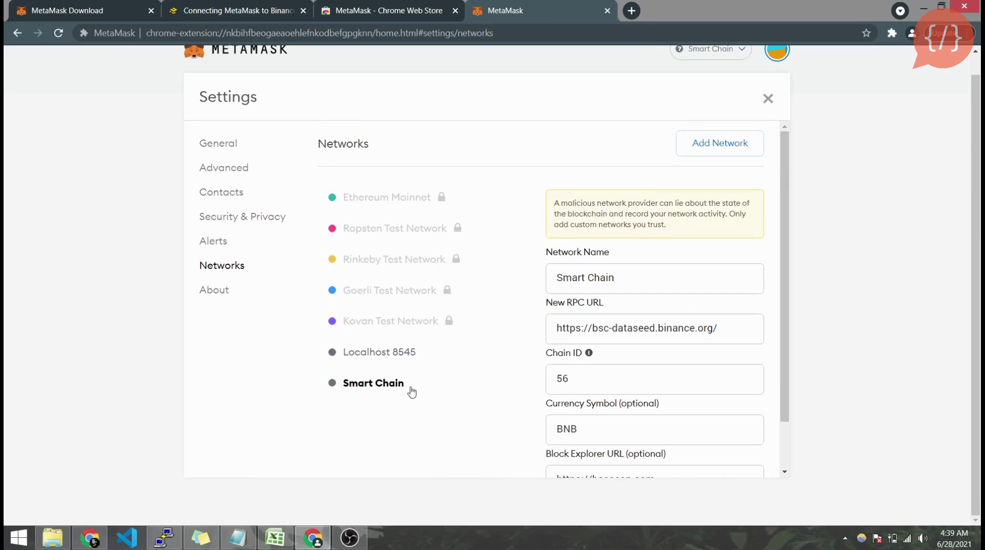
pyautogui.scroll(1, 681, 164)
pyautogui.click(717, 66)
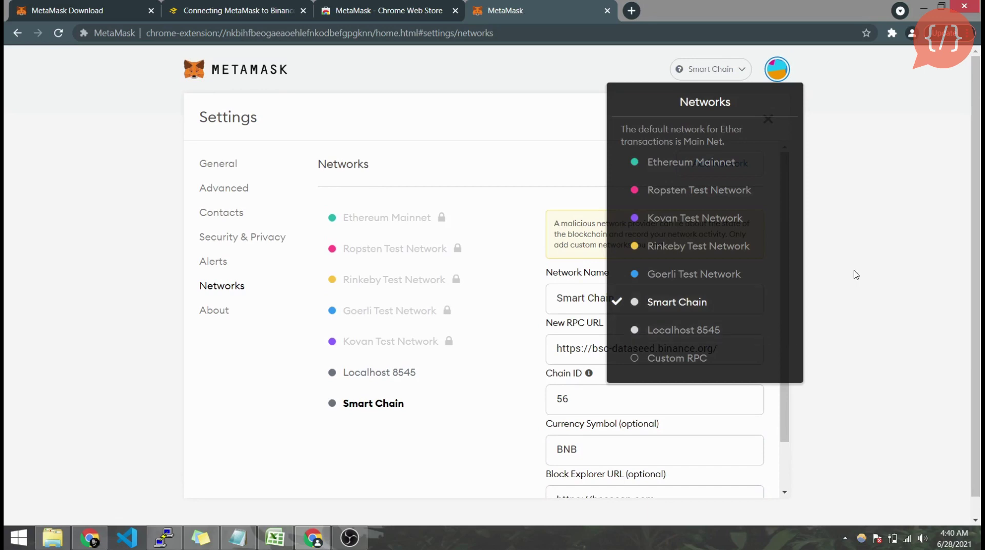
pyautogui.click(890, 270)
pyautogui.scroll(-1, 595, 360)
pyautogui.scroll(-1, 595, 360)
pyautogui.scroll(1, 562, 370)
# Start a new network form and paste Smart Chain - Testnet as its name
pyautogui.click(716, 163)
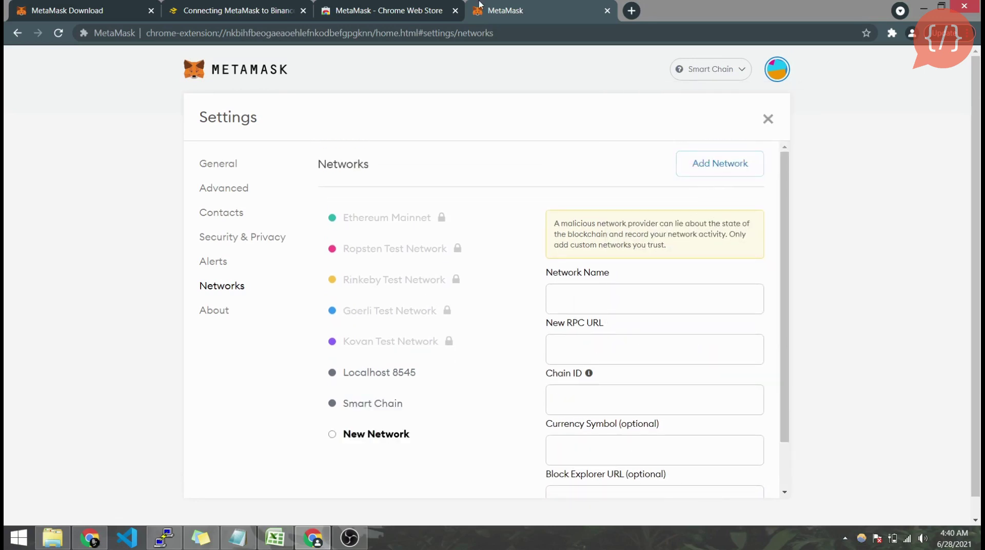
pyautogui.click(262, 5)
pyautogui.scroll(-4, 377, 301)
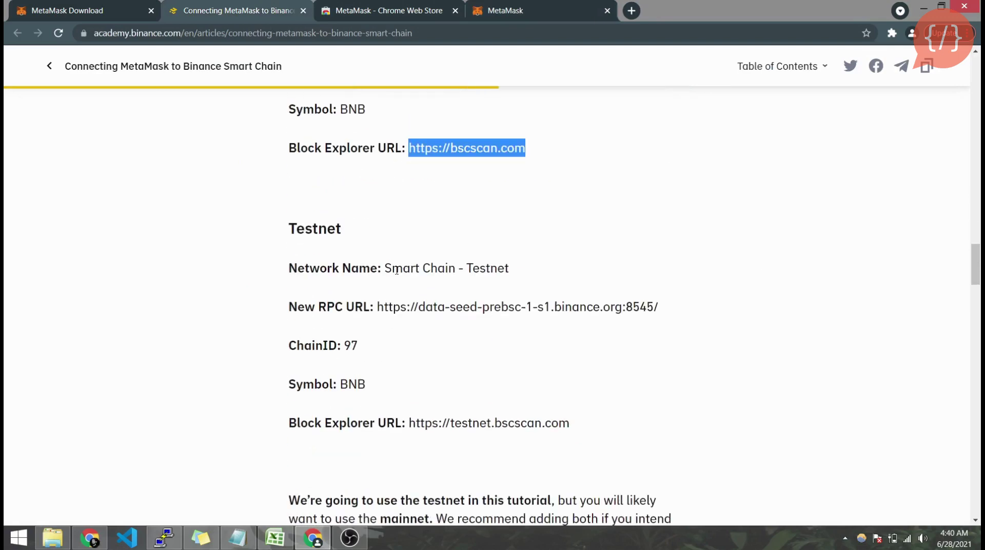
pyautogui.moveTo(384, 268); pyautogui.dragTo(524, 272)
pyautogui.hotkey('ctrl', 'c')
pyautogui.click(529, 8)
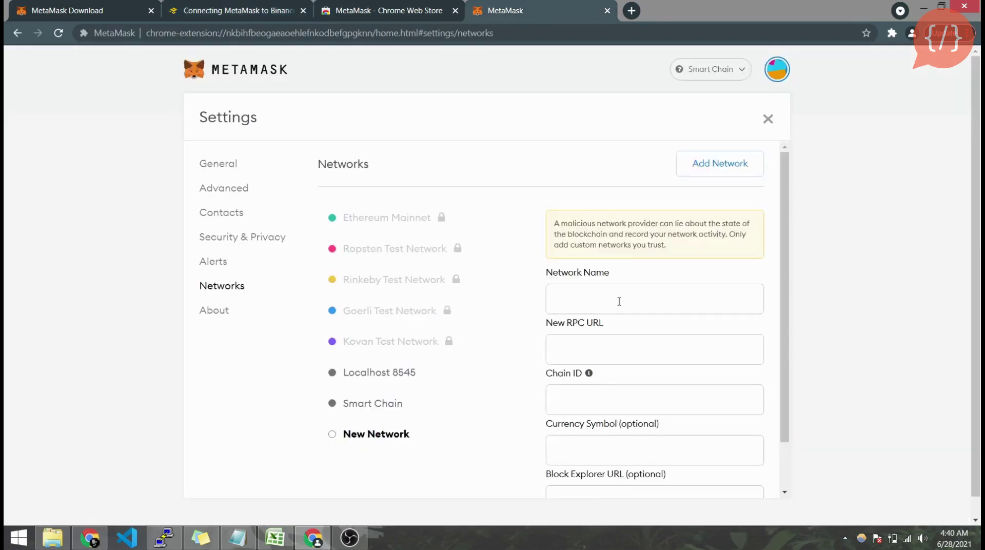
pyautogui.click(613, 299)
pyautogui.hotkey('ctrl', 'v')
# Copy the testnet RPC URL from the article into the New RPC URL field
pyautogui.click(281, 6)
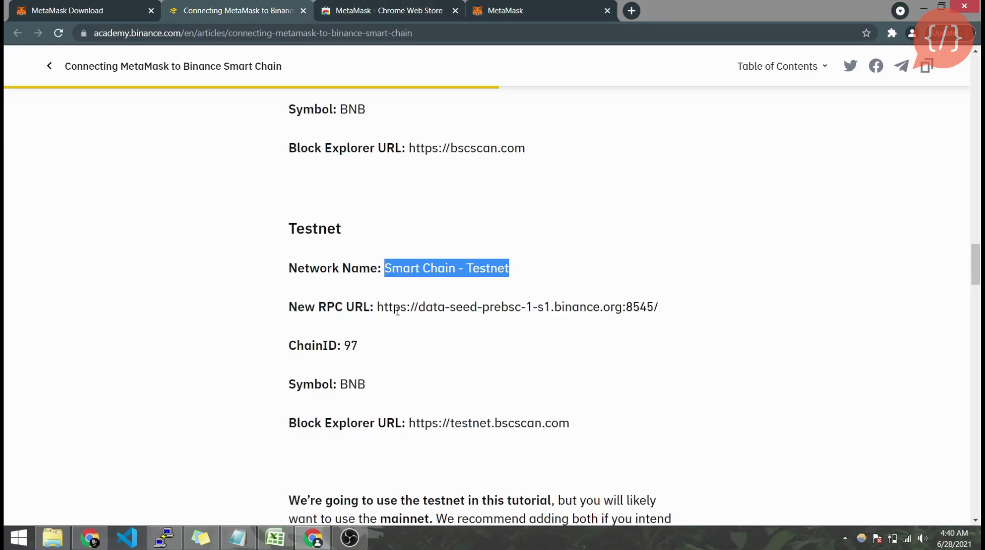
pyautogui.moveTo(377, 307); pyautogui.dragTo(675, 310)
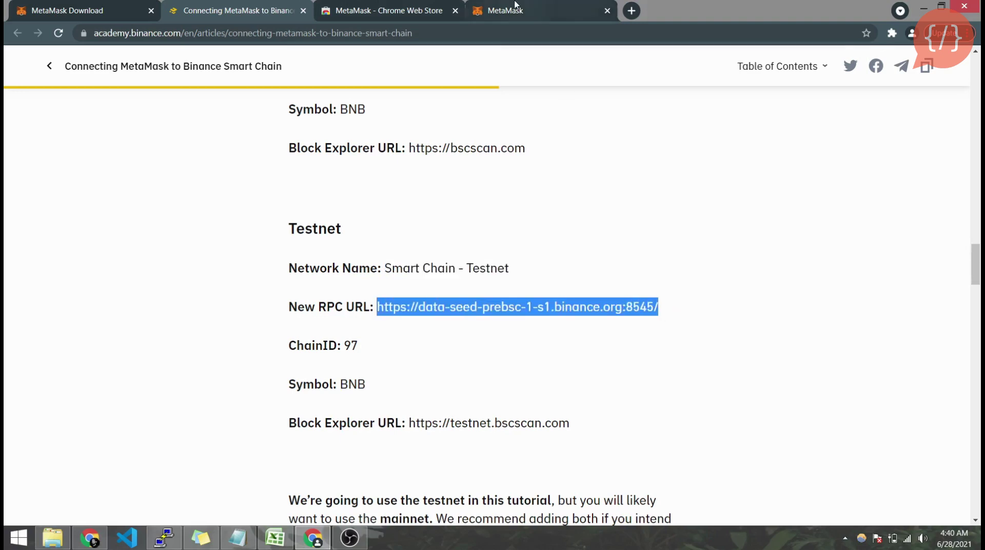
pyautogui.hotkey('ctrl', 'c')
pyautogui.click(518, 8)
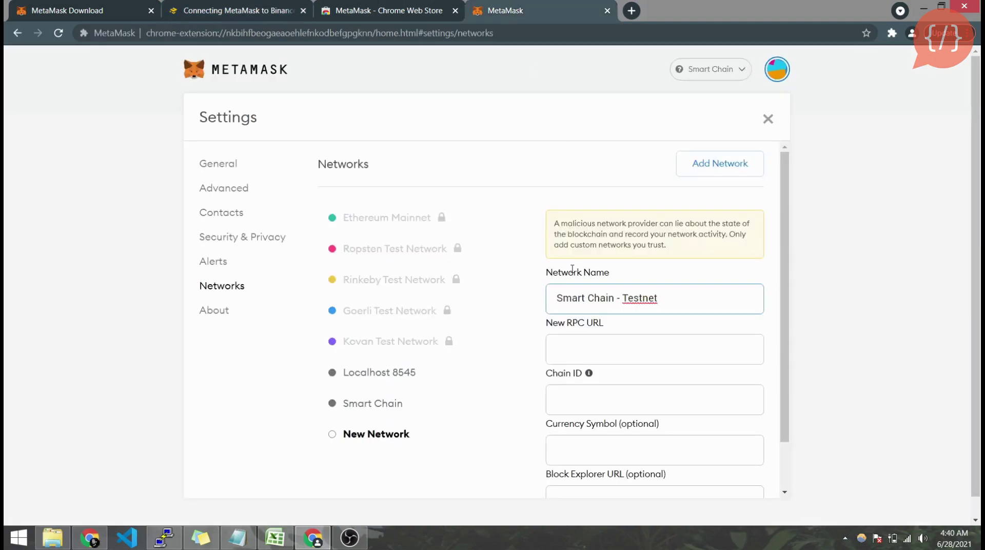
pyautogui.click(604, 352)
pyautogui.hotkey('ctrl', 'v')
# Copy chain ID 97 from the article into the Chain ID field
pyautogui.click(252, 10)
pyautogui.moveTo(360, 351); pyautogui.dragTo(344, 345)
pyautogui.hotkey('ctrl', 'c')
pyautogui.click(550, 5)
pyautogui.click(568, 398)
pyautogui.hotkey('ctrl', 'v')
pyautogui.click(300, 12)
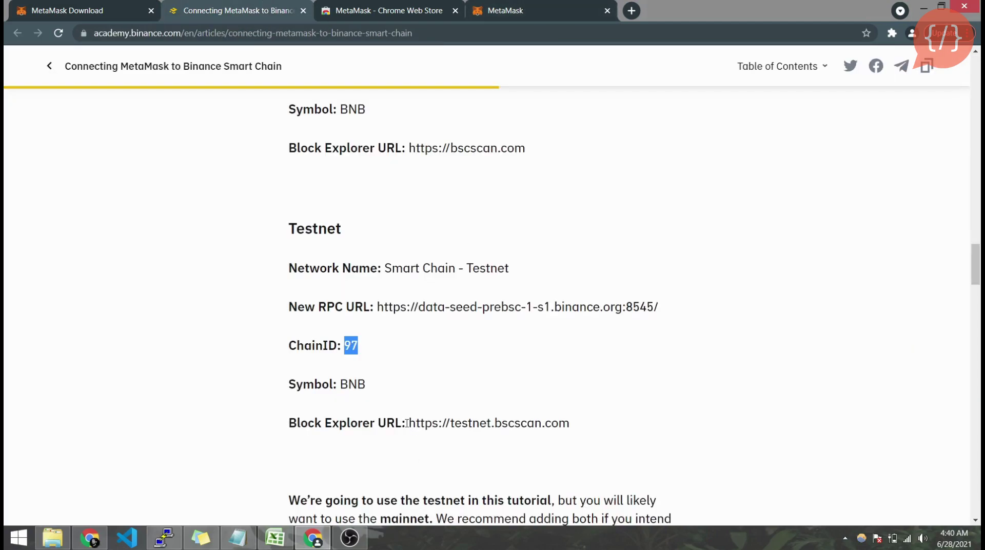
pyautogui.moveTo(409, 423); pyautogui.dragTo(574, 432)
pyautogui.click(483, 9)
pyautogui.scroll(-1, 592, 445)
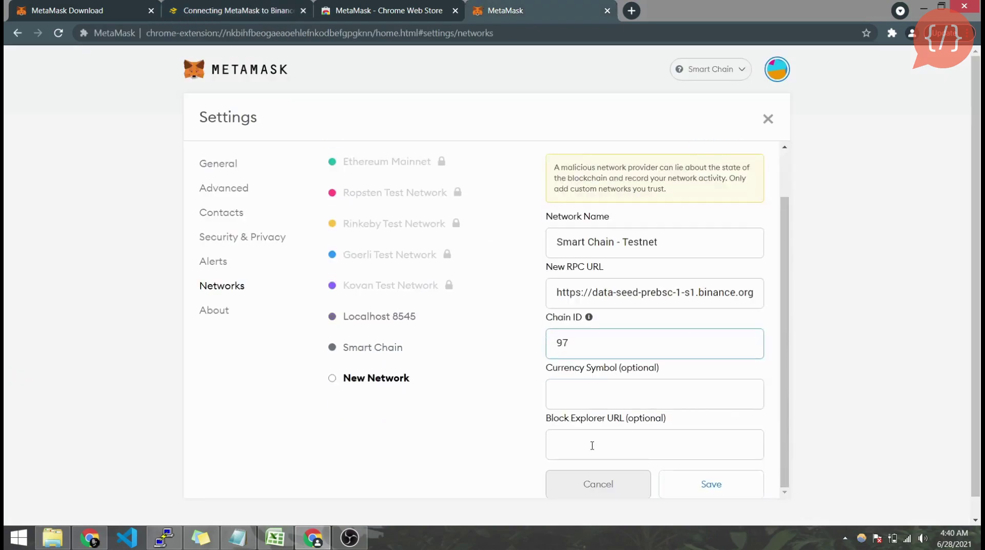
pyautogui.click(589, 399)
pyautogui.write('BNB')
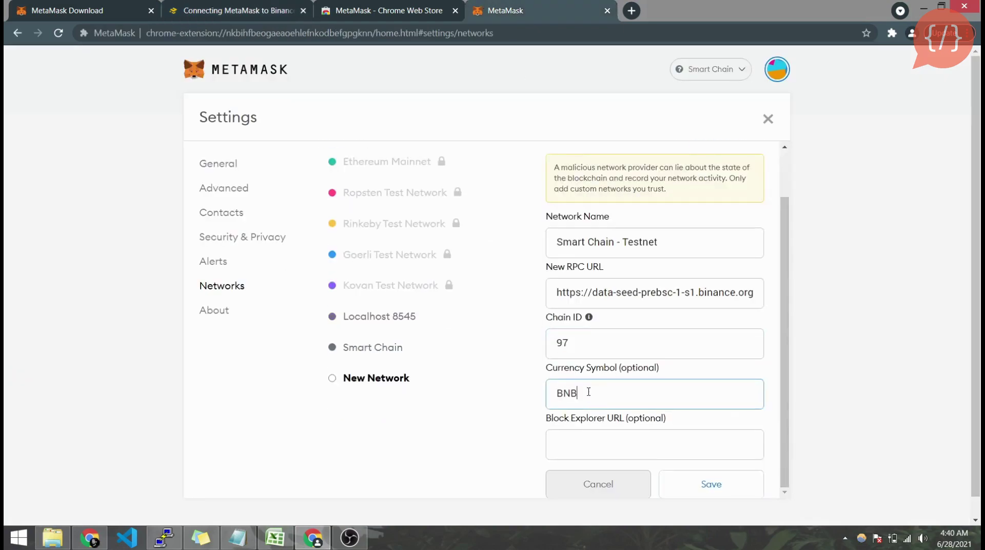
pyautogui.click(582, 448)
pyautogui.hotkey('ctrl', 'v')
pyautogui.click(688, 480)
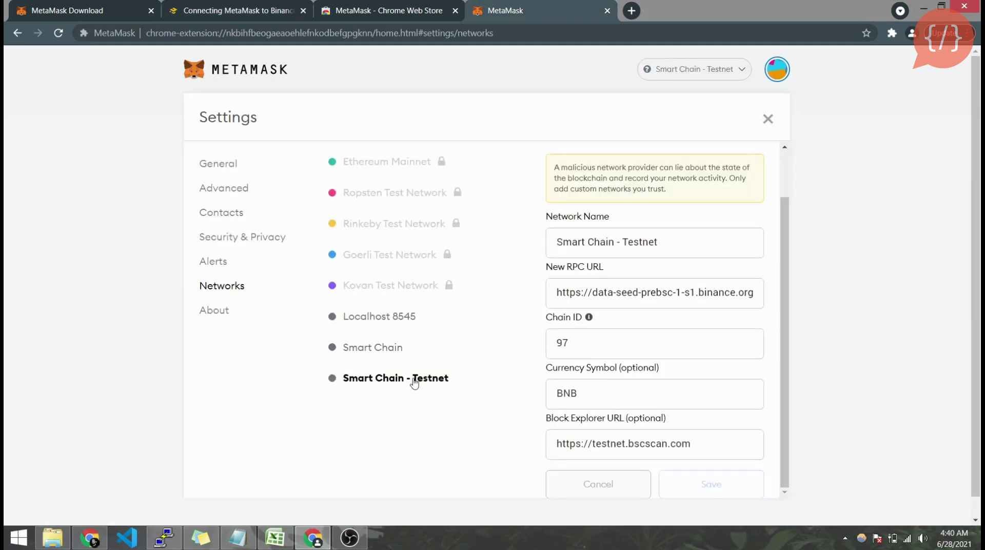
pyautogui.scroll(2, 341, 229)
# Return to the account overview showing 0 BNB and list both Smart Chain networks
pyautogui.click(242, 76)
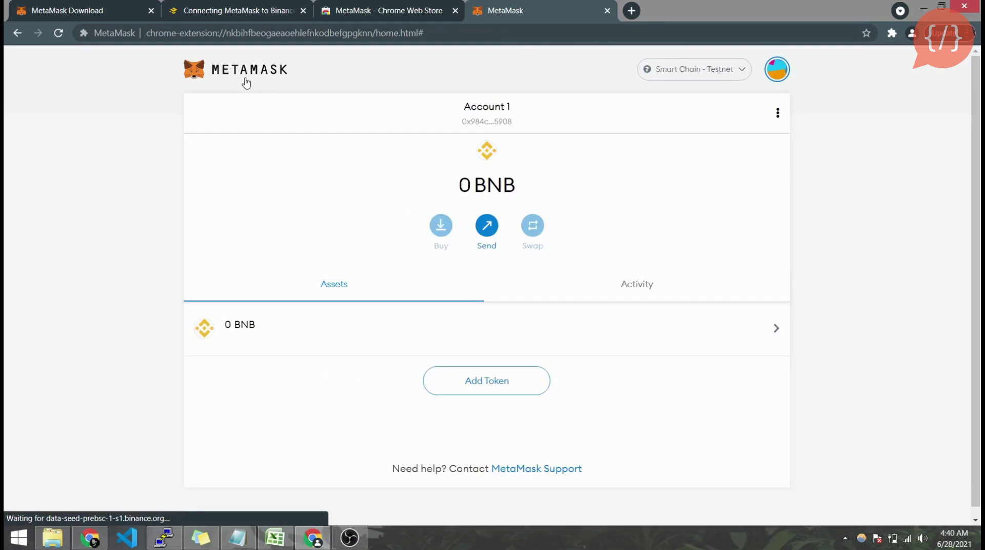
pyautogui.doubleClick(495, 188)
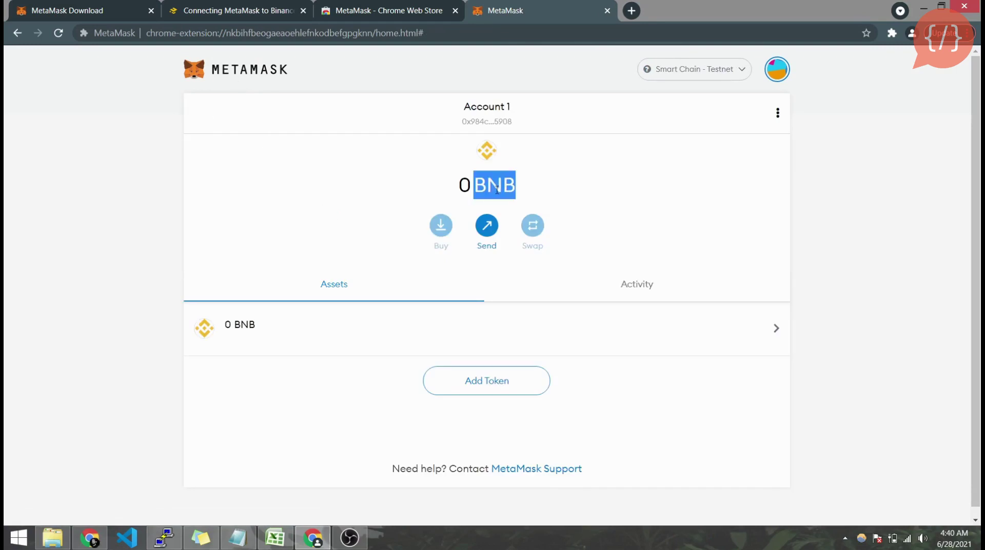
pyautogui.click(582, 188)
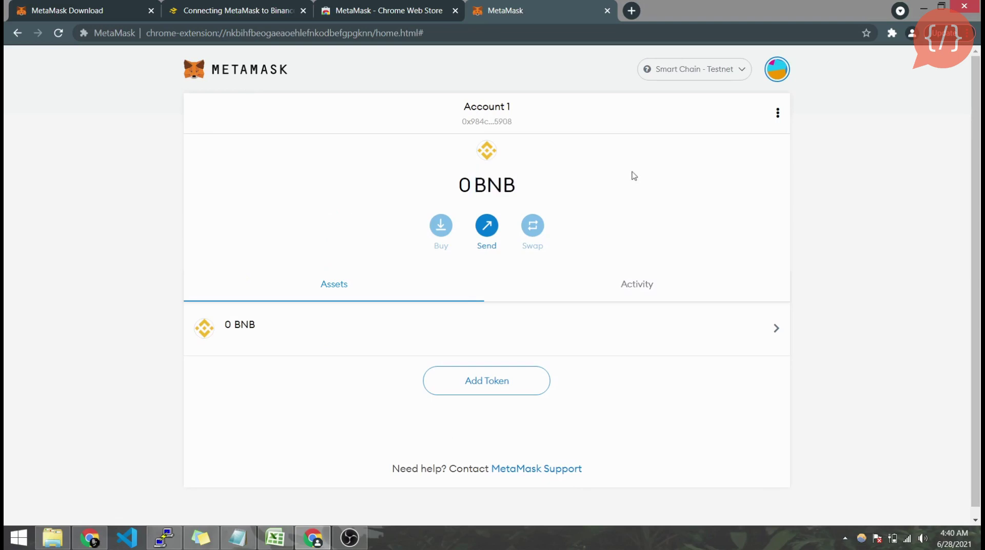
pyautogui.click(700, 76)
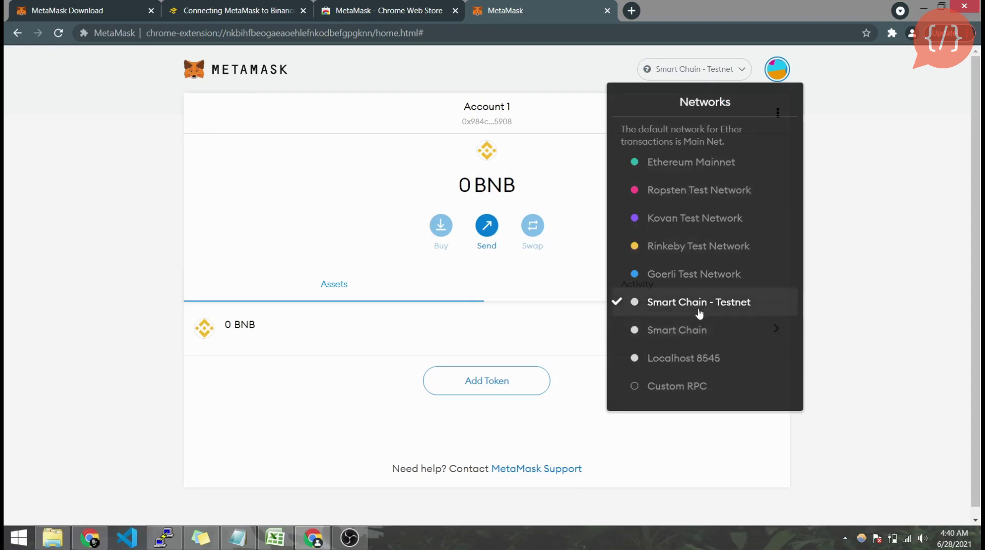
# Switch to Ethereum Mainnet, then to Smart Chain, showing a 0 BNB balance
pyautogui.click(683, 302)
pyautogui.click(694, 69)
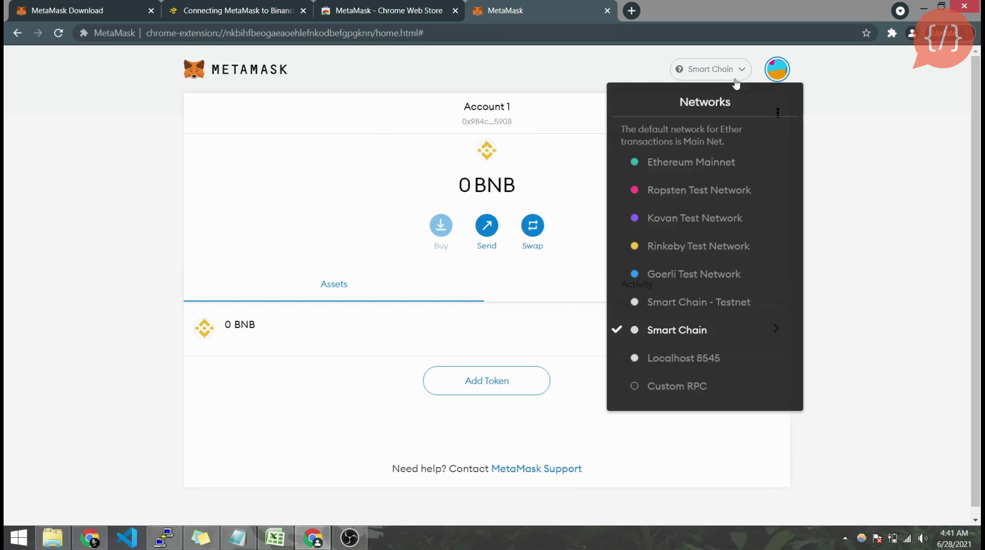
pyautogui.click(672, 173)
pyautogui.click(701, 75)
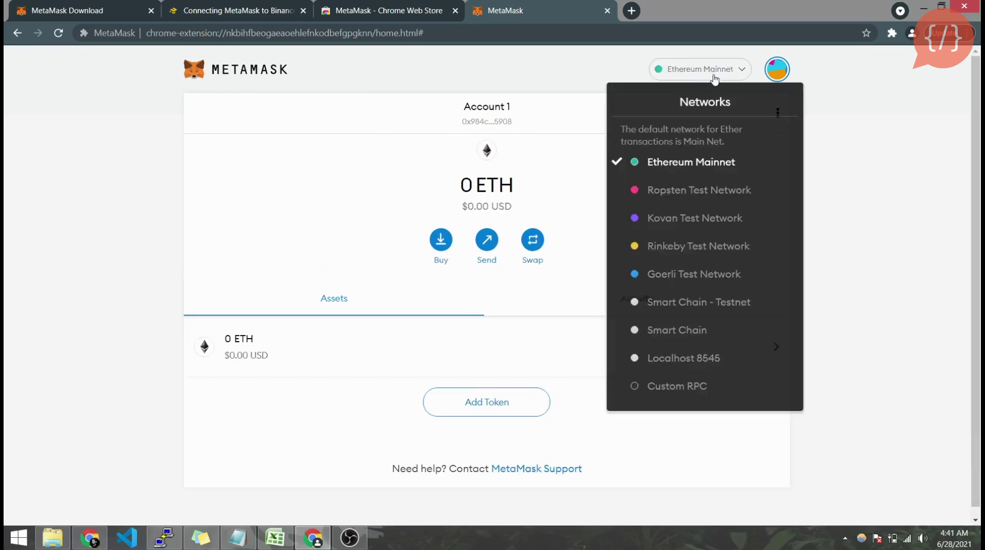
pyautogui.click(683, 331)
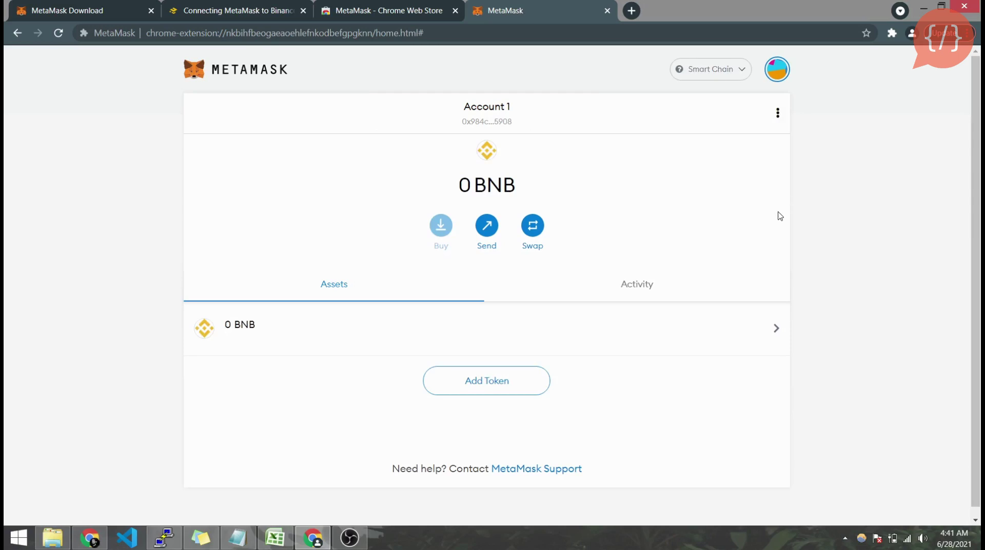